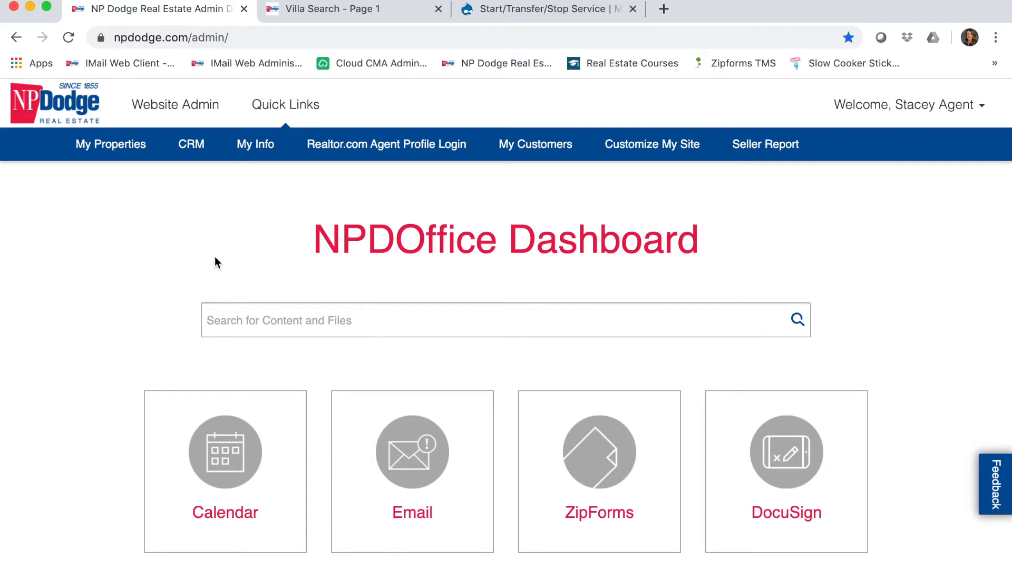
# - Go to Website Admin > Customize My Site to manage the agent site's menu pages
pyautogui.click(194, 108)
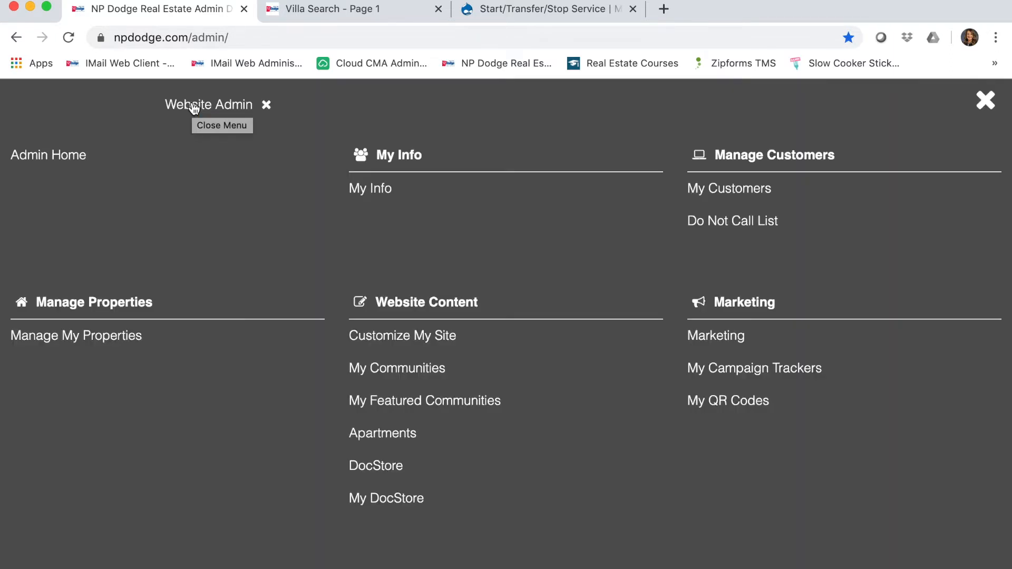
pyautogui.click(397, 340)
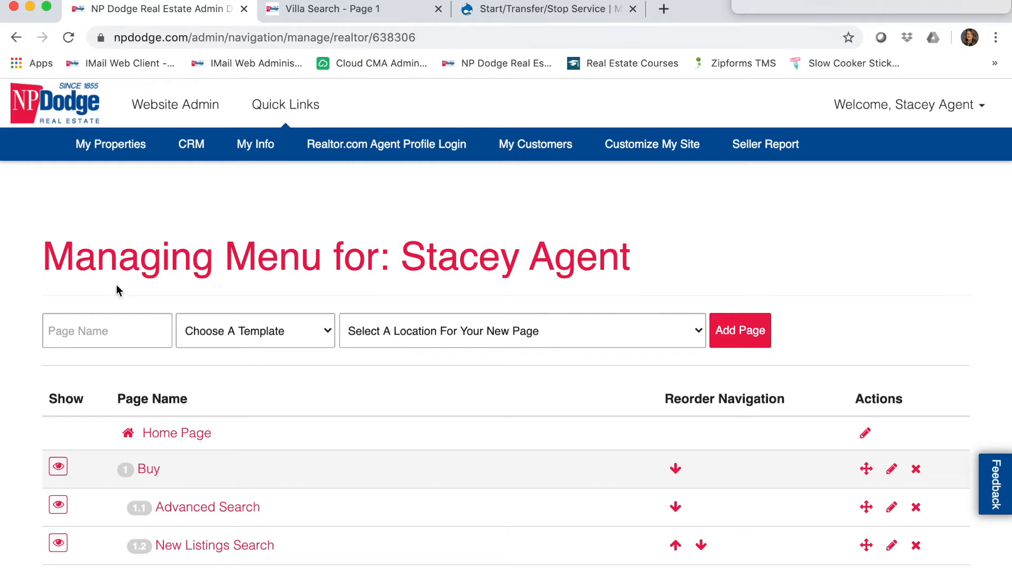
# - Add a Content Page named 'MUD' with location 43 Resources
pyautogui.click(75, 326)
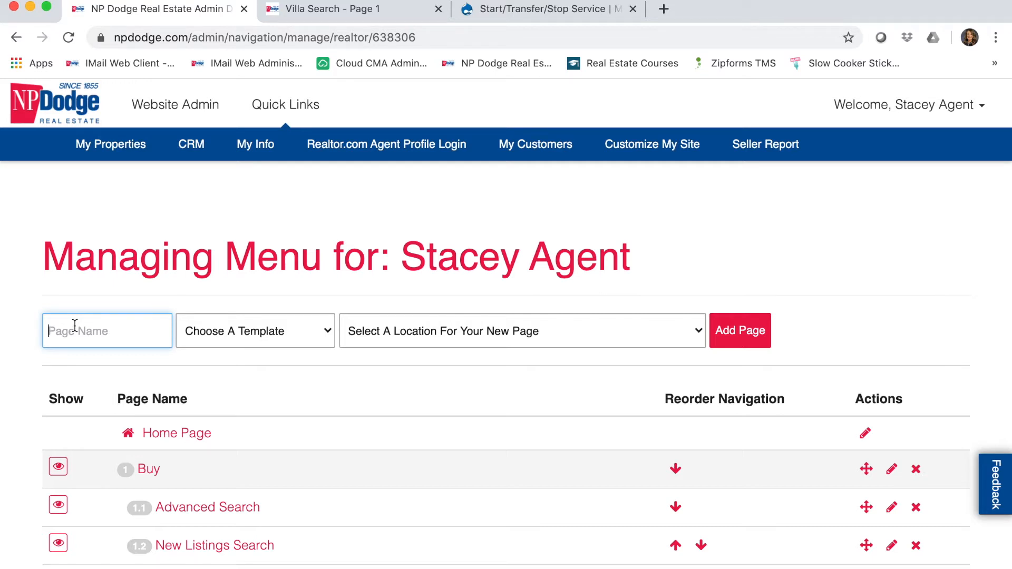
pyautogui.write('MUD')
pyautogui.click(264, 338)
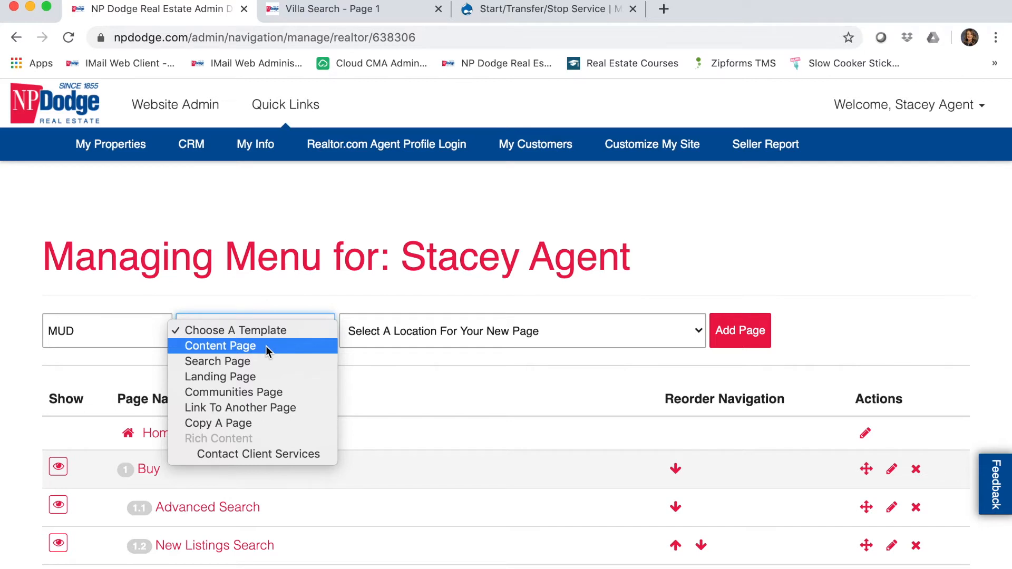
pyautogui.click(267, 346)
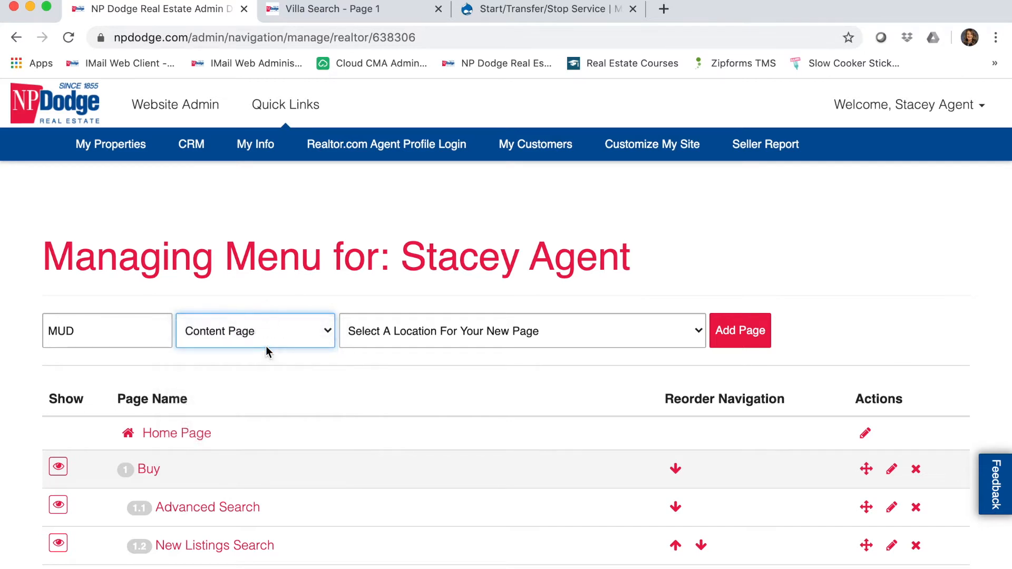
pyautogui.click(565, 340)
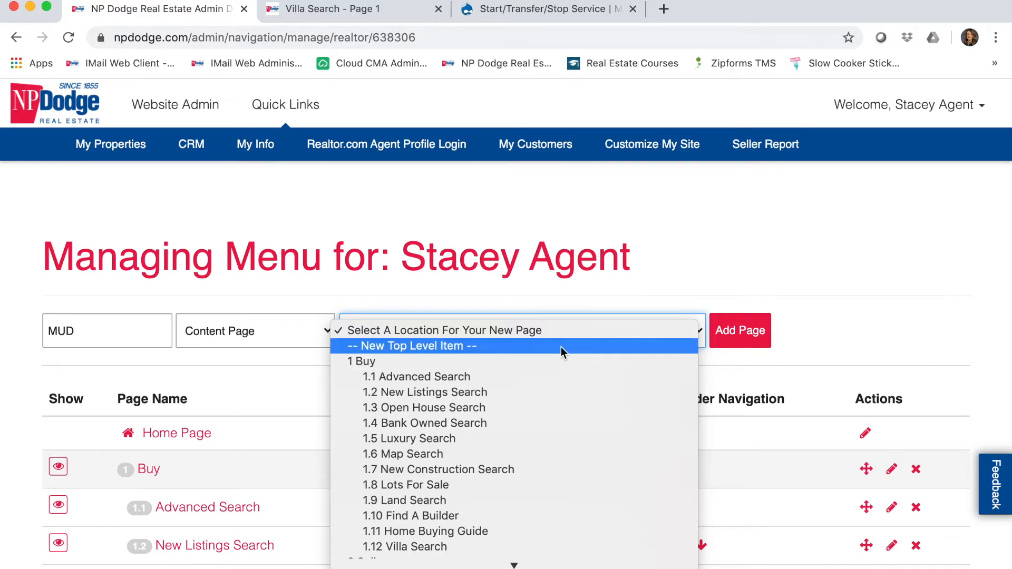
pyautogui.scroll(-20, 532, 419)
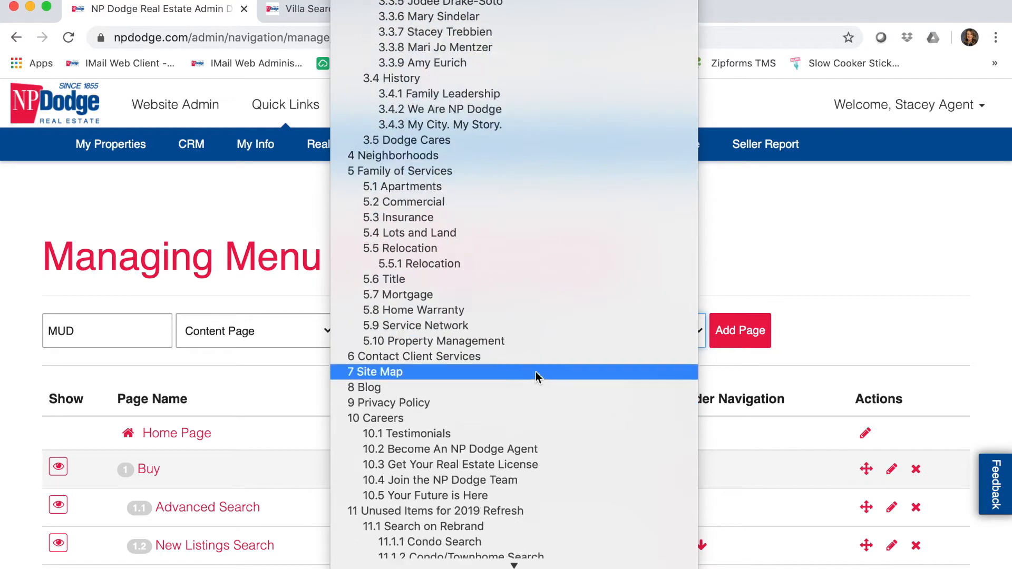
pyautogui.scroll(-8, 537, 326)
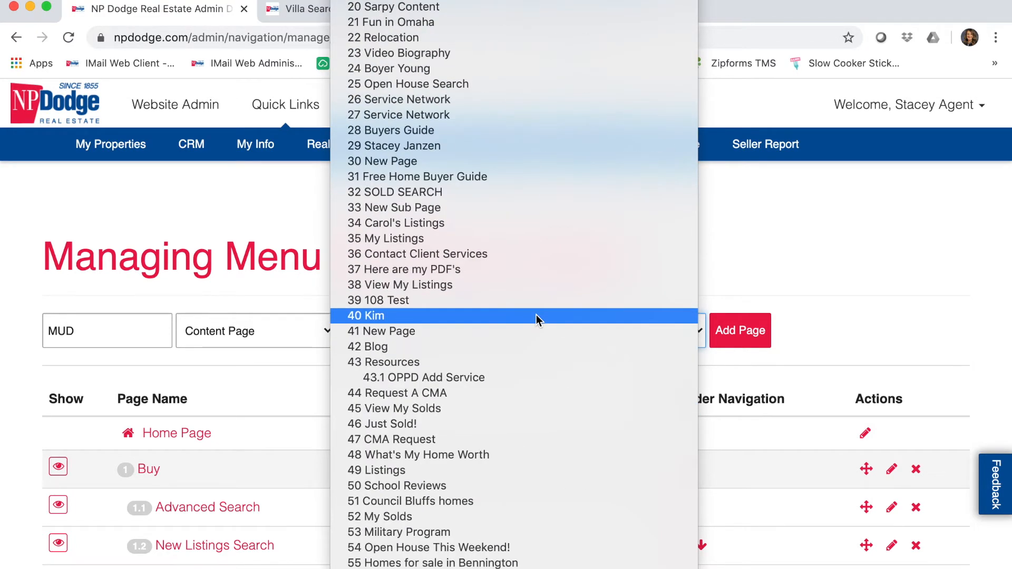
pyautogui.click(412, 364)
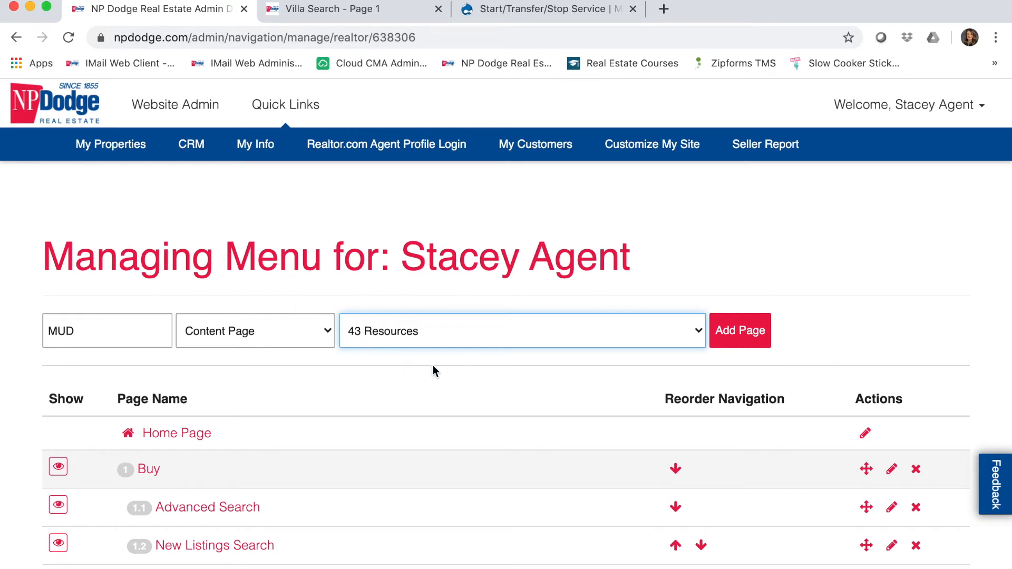
pyautogui.click(737, 332)
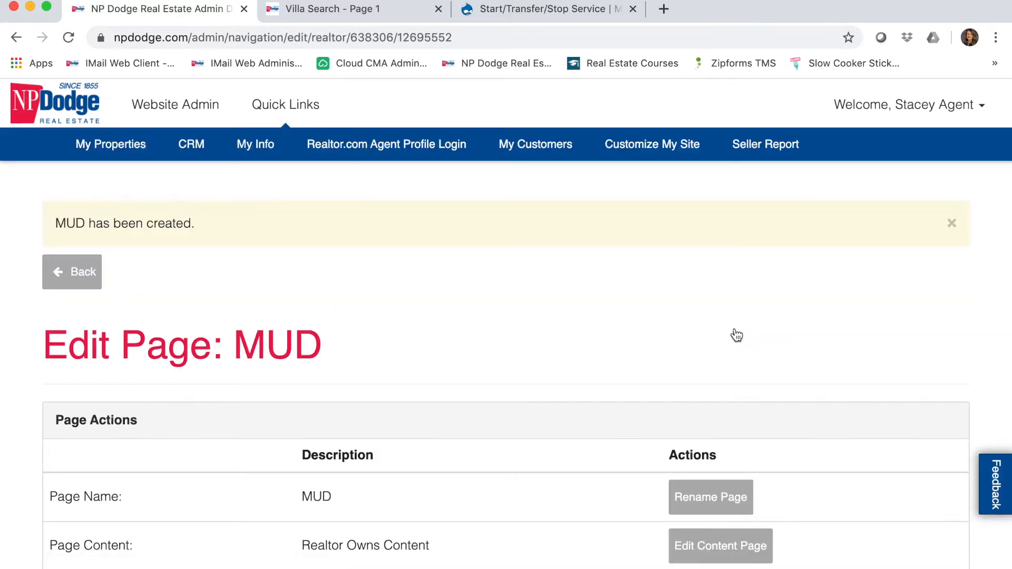
# - Open Edit Content Page for the new MUD page
pyautogui.scroll(-3, 734, 337)
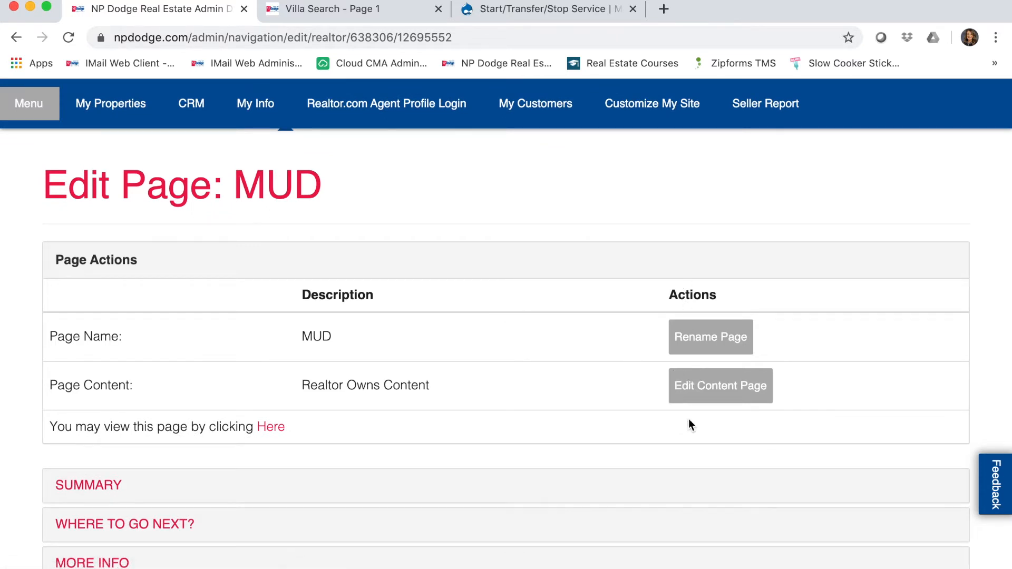
pyautogui.click(731, 404)
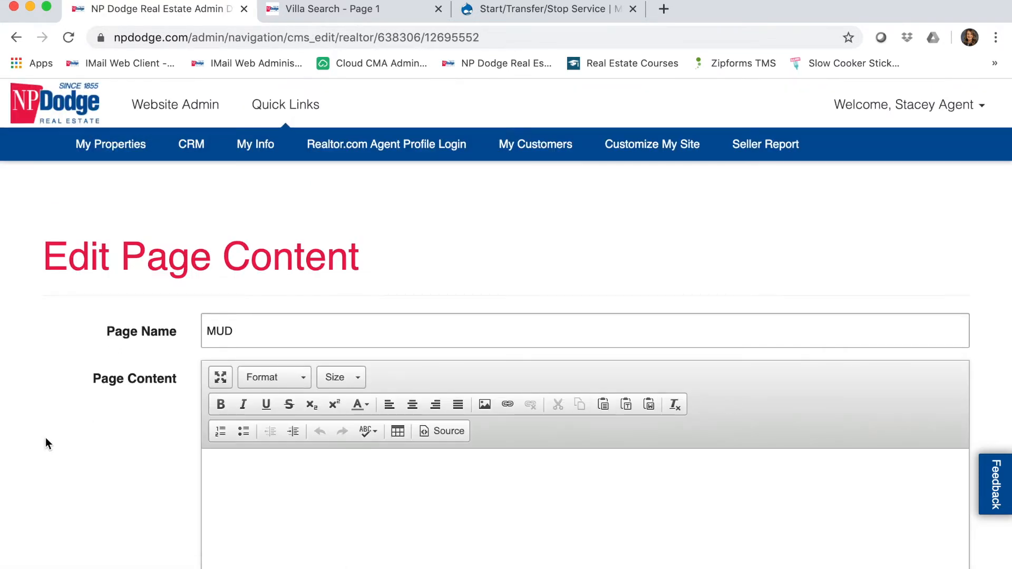
# - Write the intro sentence about clients clicking out to the MUD website, then start a new paragraph
pyautogui.scroll(-3, 47, 428)
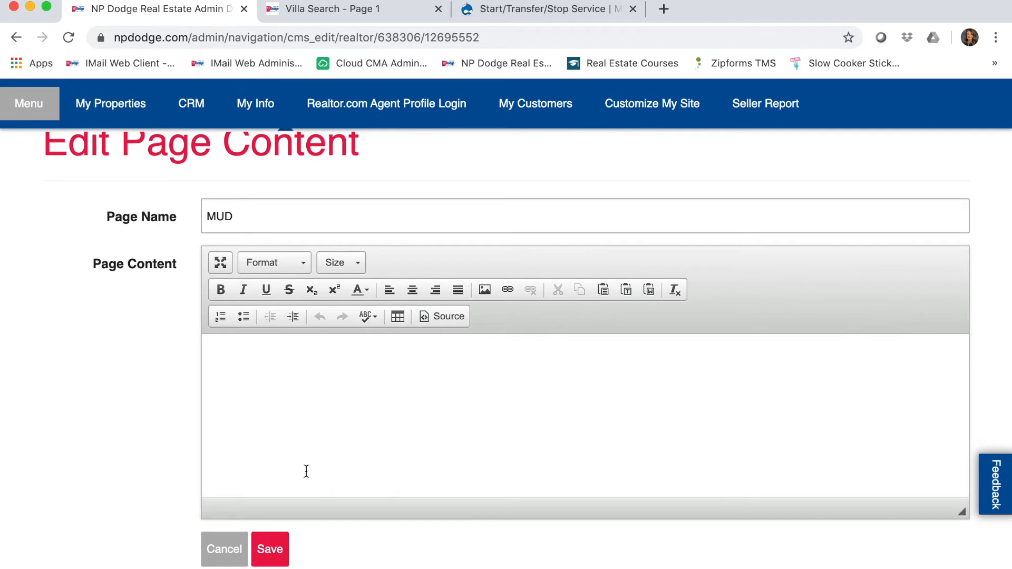
pyautogui.click(395, 360)
pyautogui.write('Here is where I can add ')
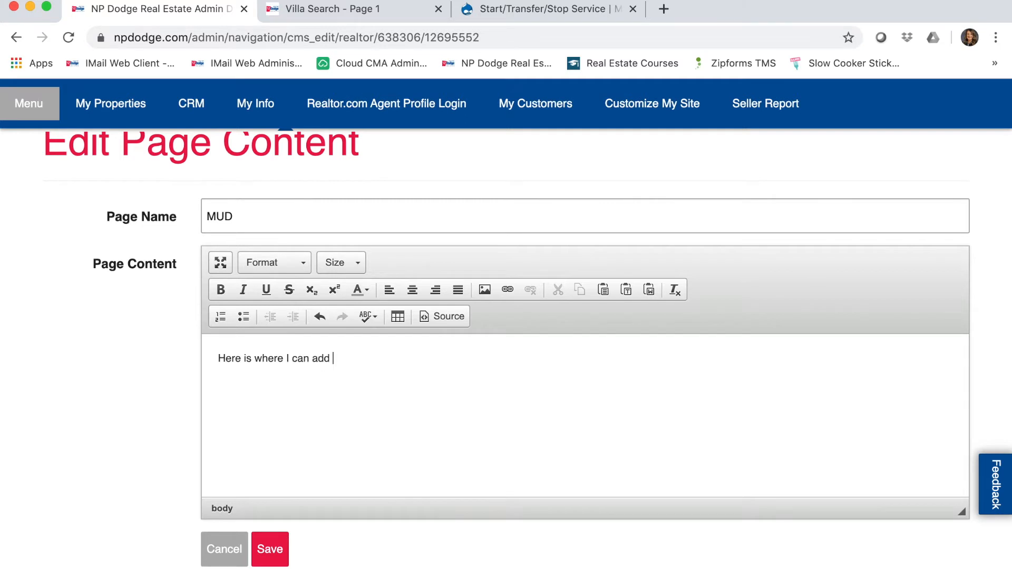
pyautogui.write('the information for my clie')
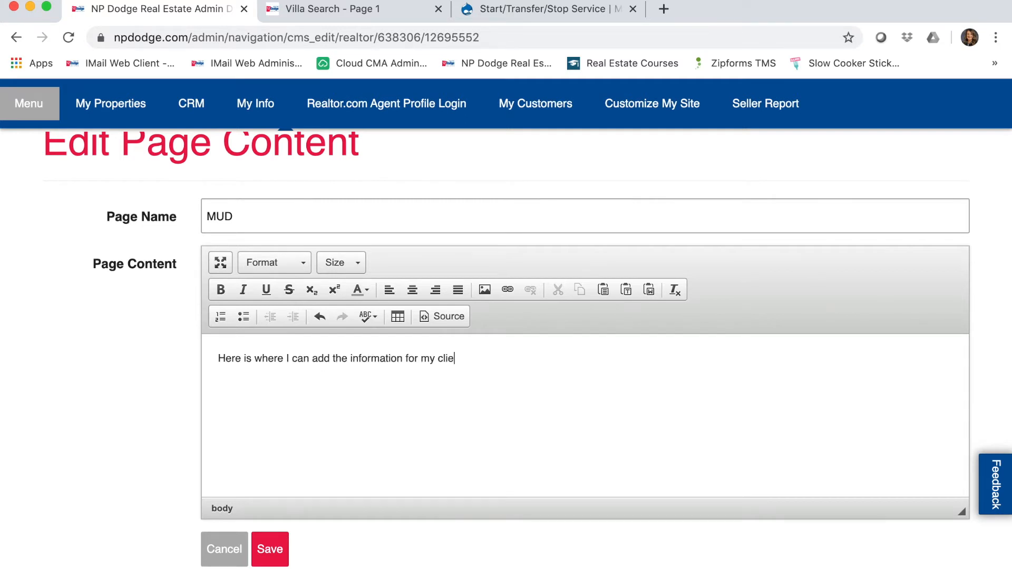
pyautogui.write('nt to click out to the MUD website a')
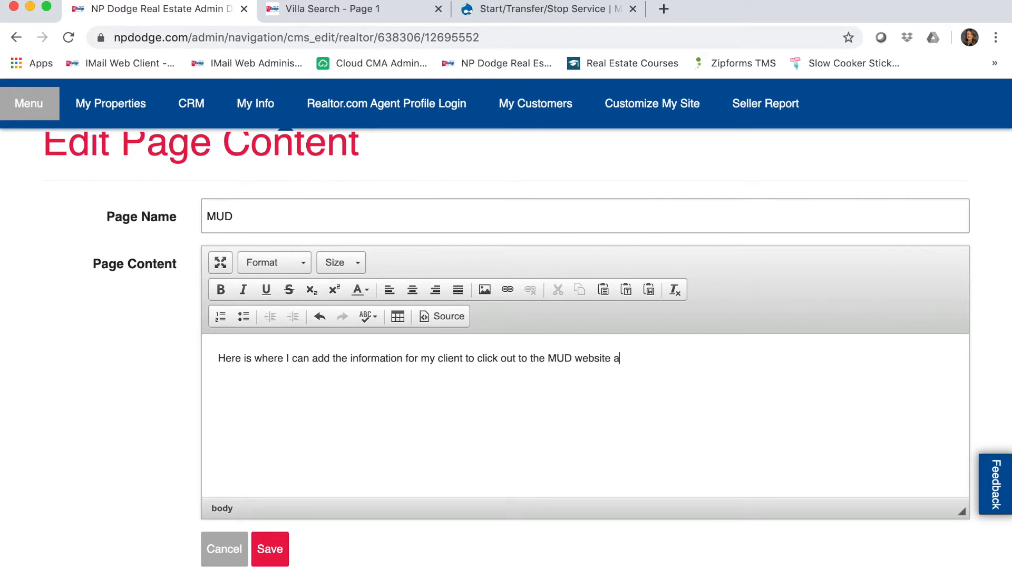
pyautogui.write('nd change their service, sta')
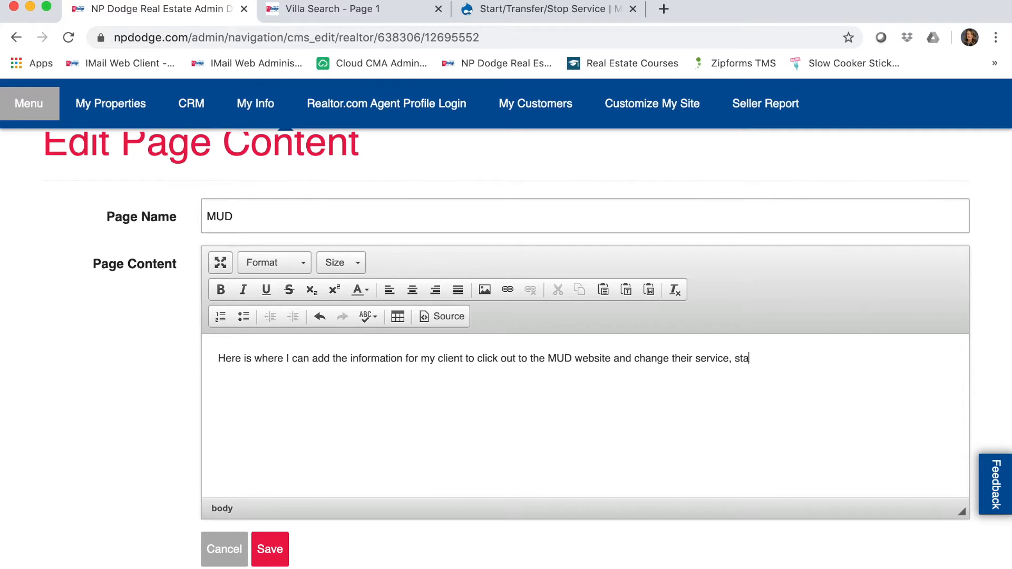
pyautogui.write('rt it, or stop it.')
pyautogui.press('Return')
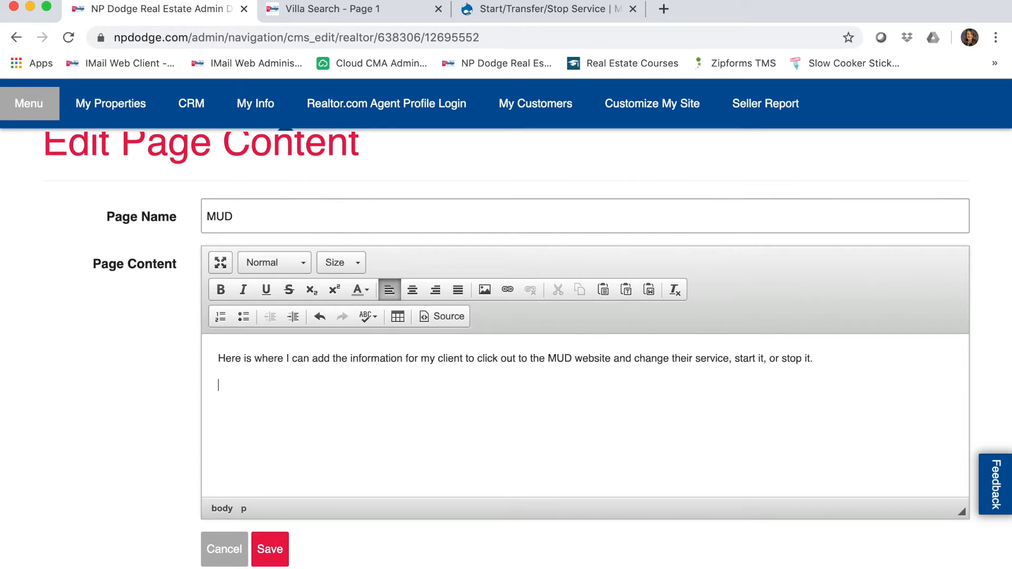
# - Upload 'MUD logo copy.jpg' from the Desktop to the server and insert it below the intro
pyautogui.click(489, 293)
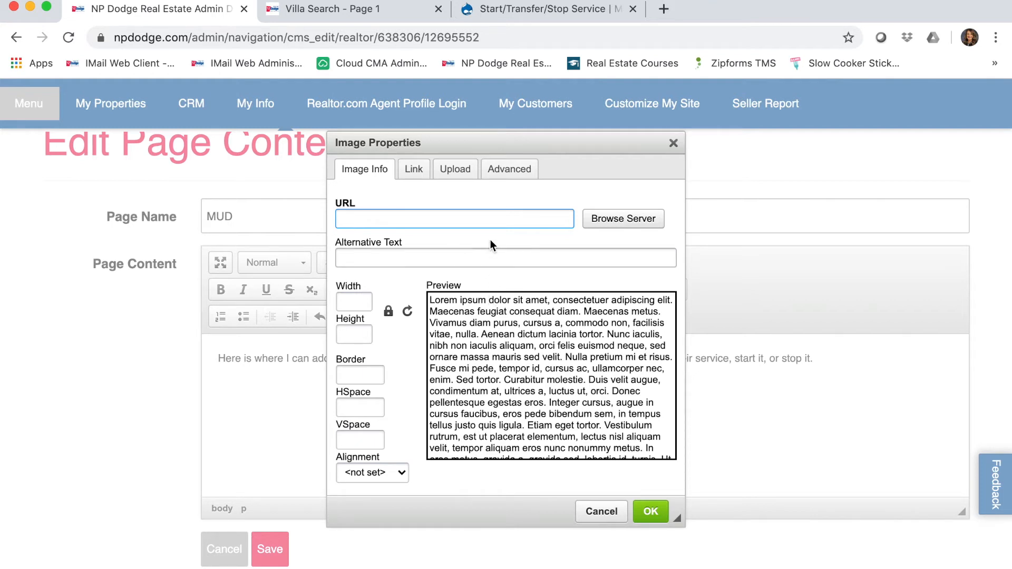
pyautogui.click(452, 177)
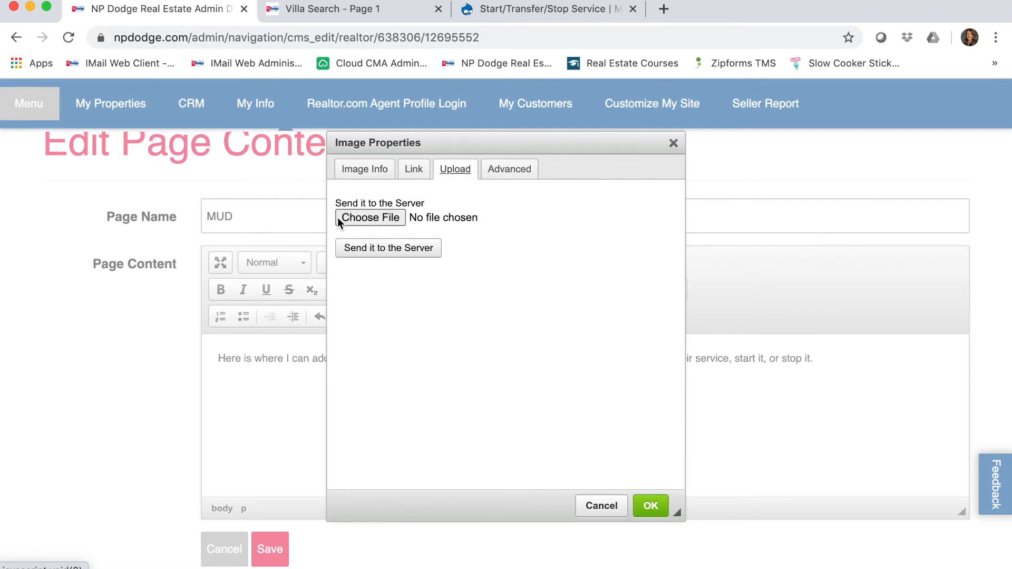
pyautogui.click(375, 218)
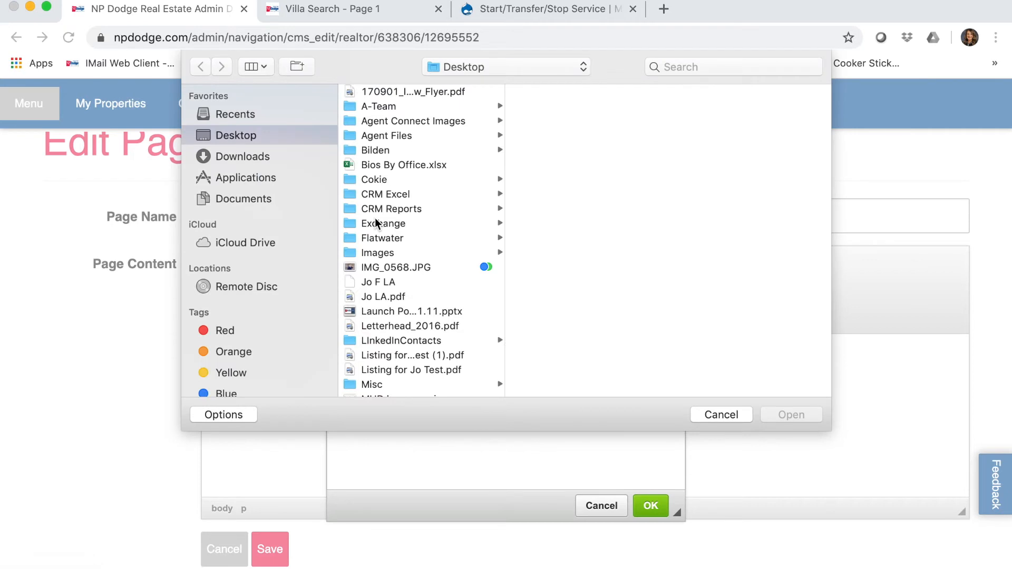
pyautogui.scroll(-5, 424, 267)
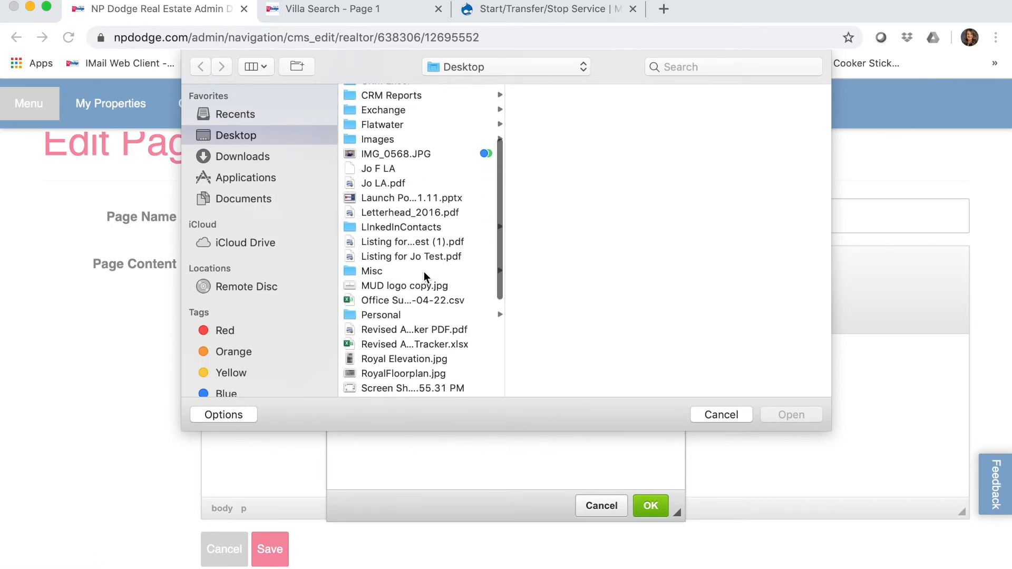
pyautogui.click(420, 286)
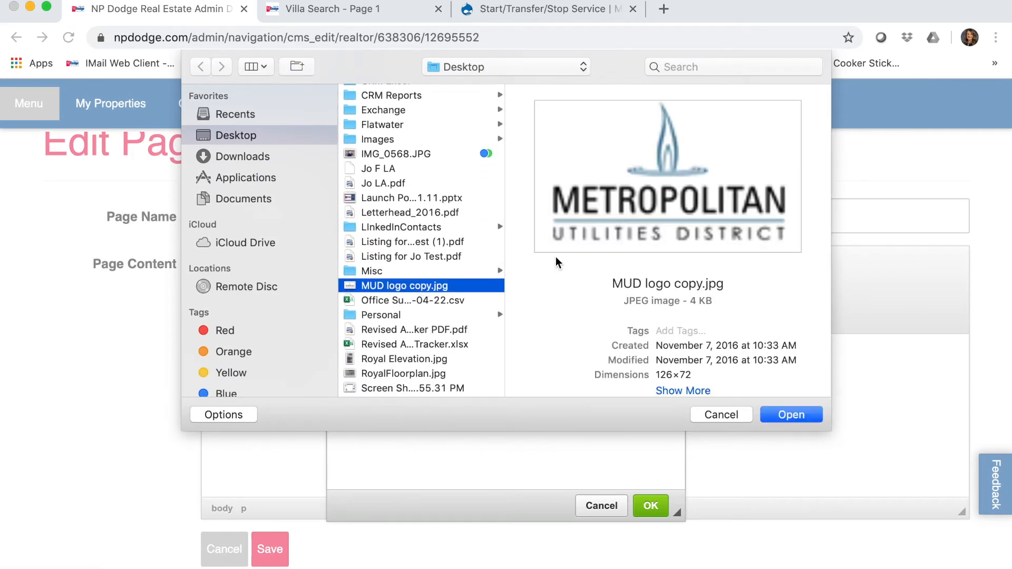
pyautogui.click(796, 419)
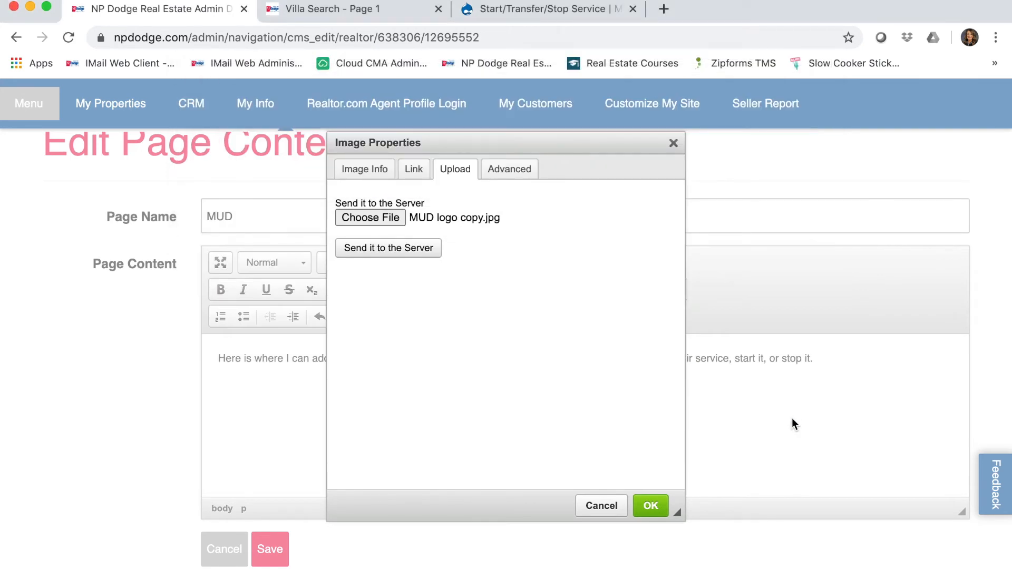
pyautogui.click(404, 260)
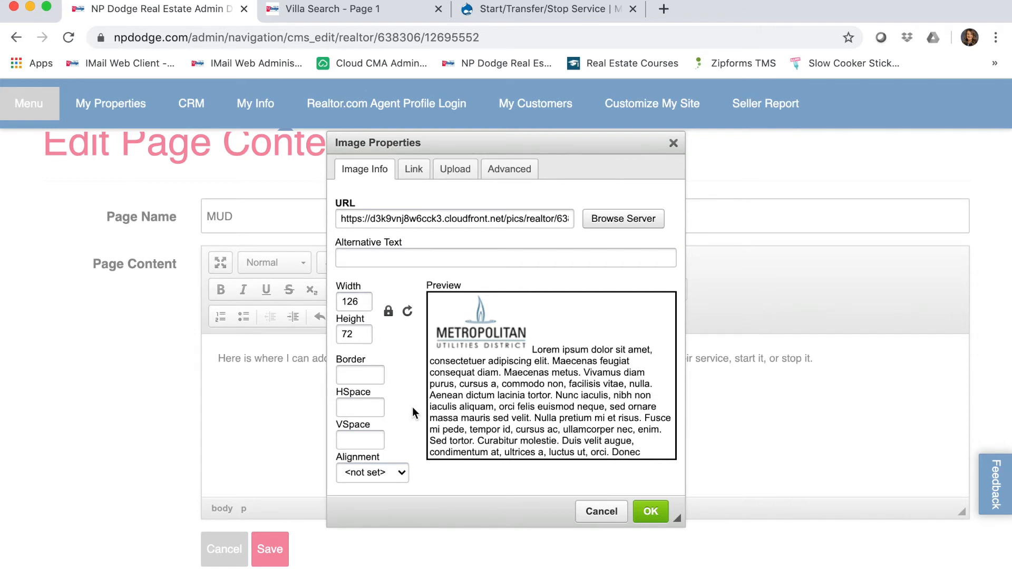
pyautogui.click(652, 511)
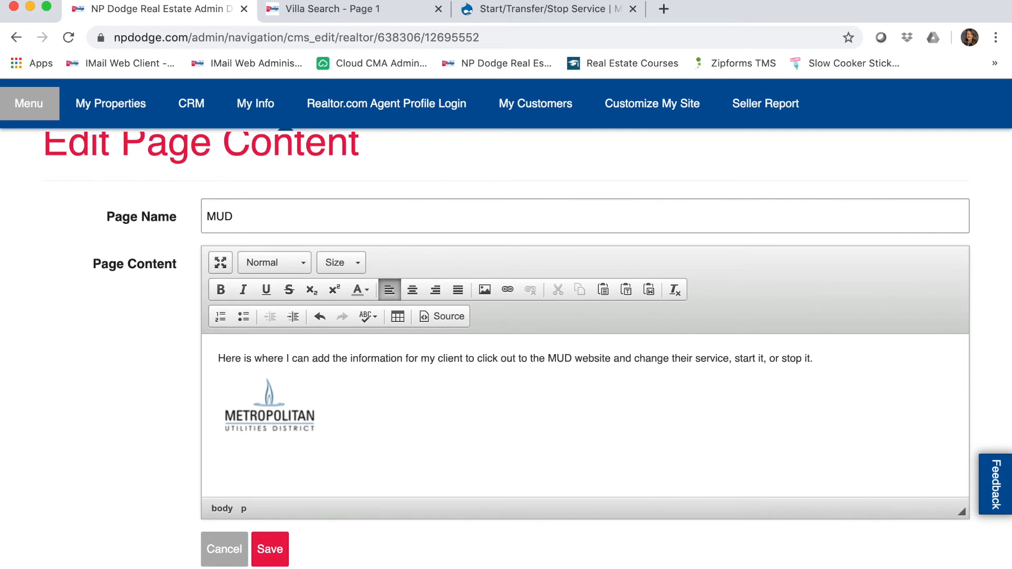
# - Type 'Click HERE to start/stop/transfer service with MUD' beside the logo, then switch to MUD's service page
pyautogui.write('Click HERE to sta')
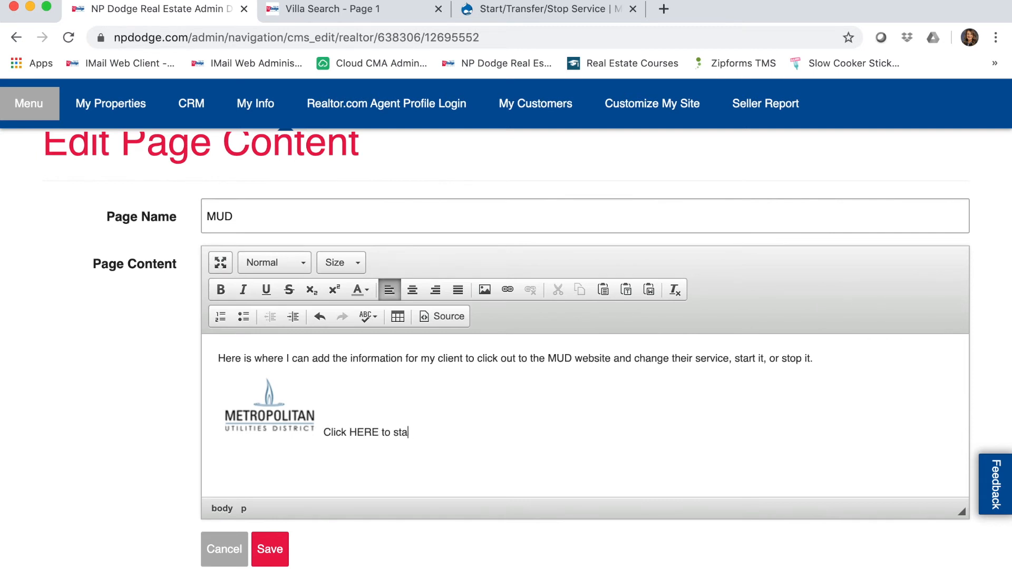
pyautogui.write('rt/stop/transfer service with MUD!')
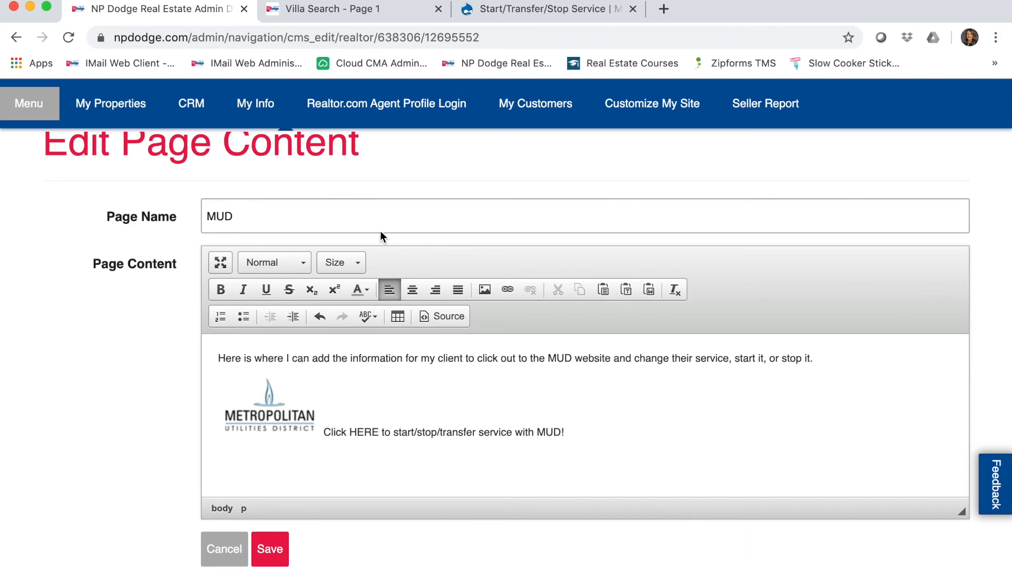
pyautogui.click(504, 17)
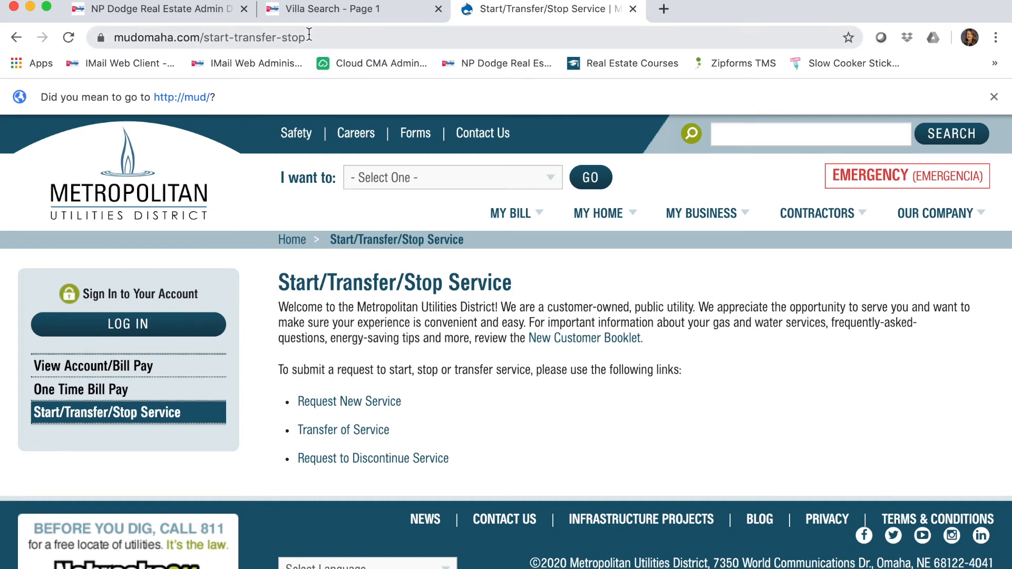
# - Copy the MUD start/transfer/stop page URL and return to the NP Dodge admin tab
pyautogui.moveTo(308, 38); pyautogui.dragTo(112, 32)
pyautogui.rightClick(144, 35)
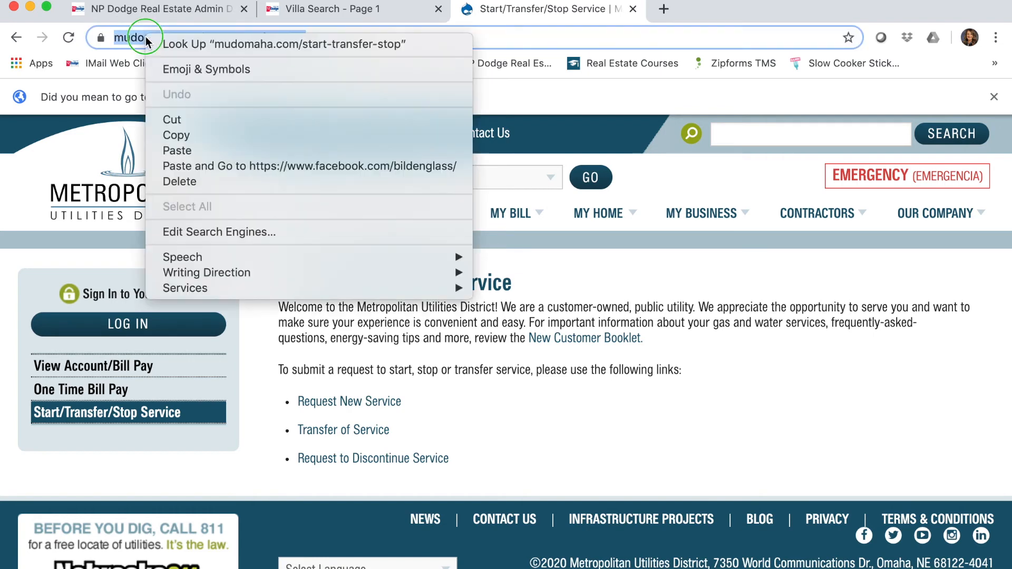
pyautogui.click(193, 135)
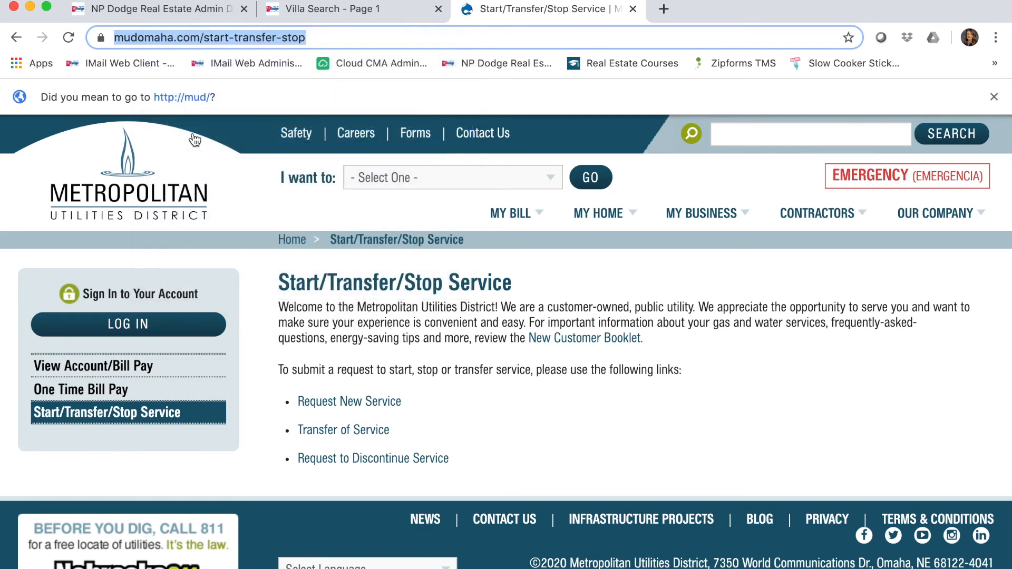
pyautogui.click(206, 19)
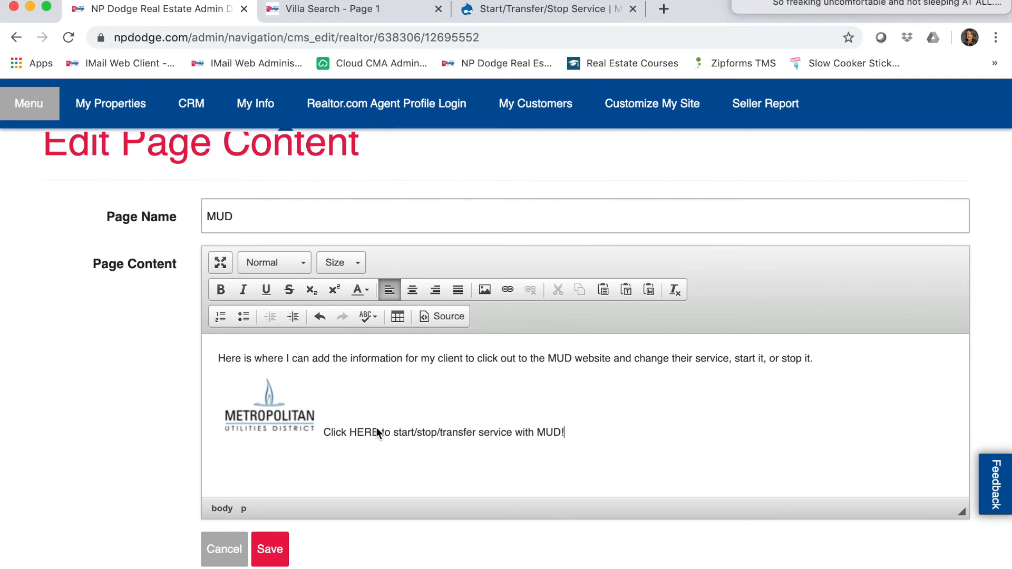
# - Link the word HERE to the copied MUD service page URL and save the MUD page
pyautogui.moveTo(379, 432); pyautogui.dragTo(351, 432)
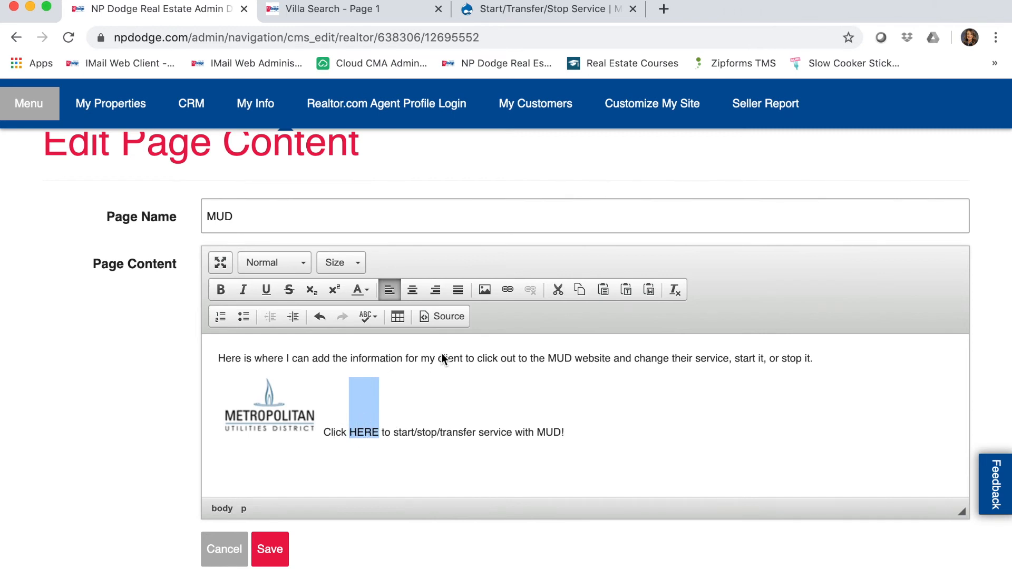
pyautogui.click(509, 294)
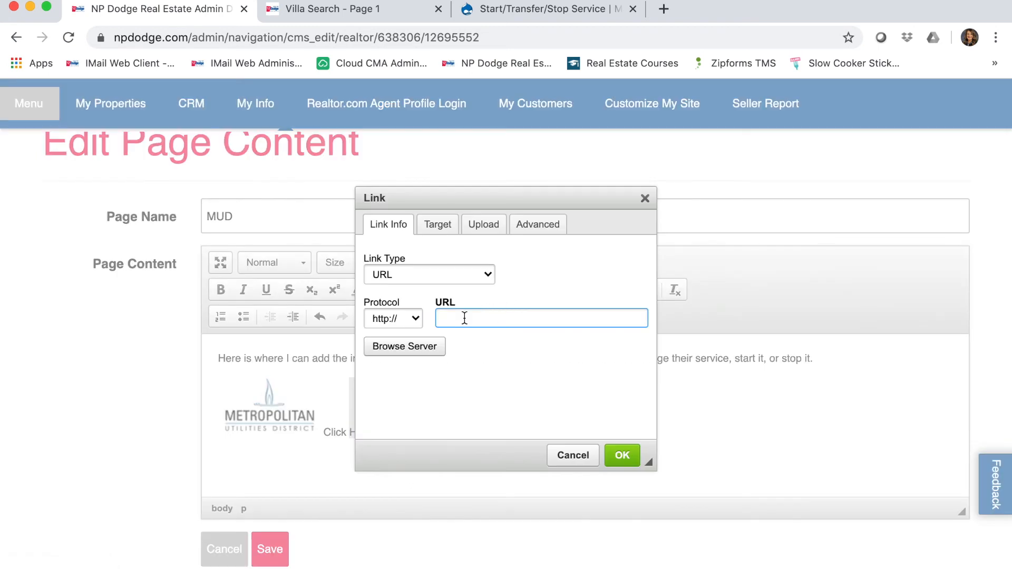
pyautogui.rightClick(465, 318)
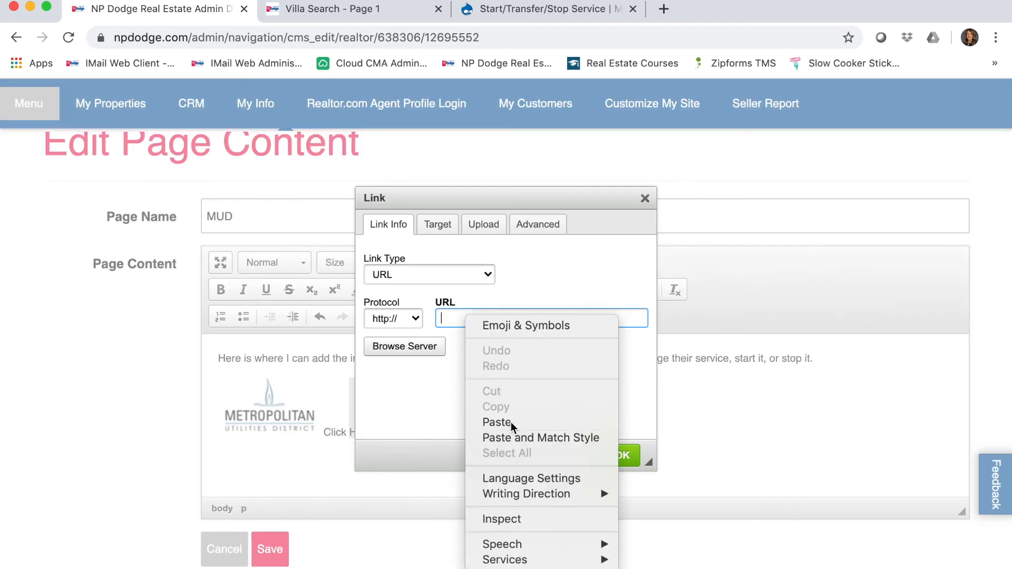
pyautogui.click(496, 422)
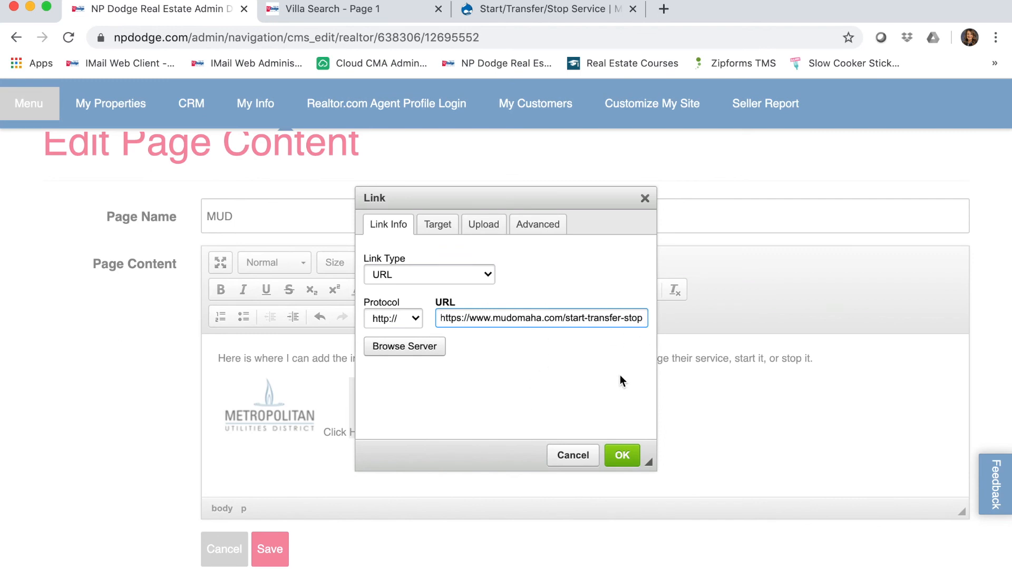
pyautogui.click(622, 455)
pyautogui.click(607, 433)
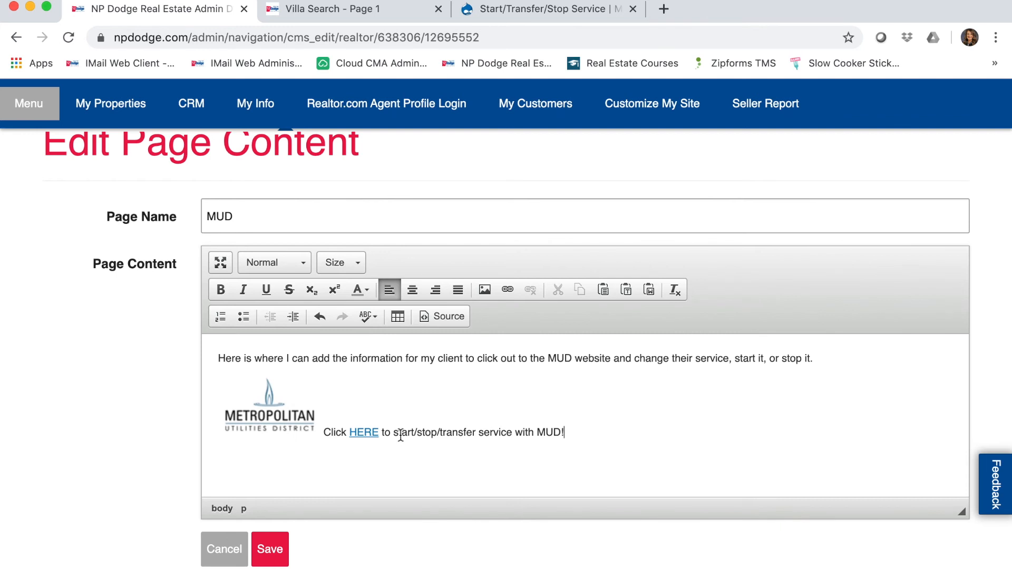
pyautogui.click(281, 549)
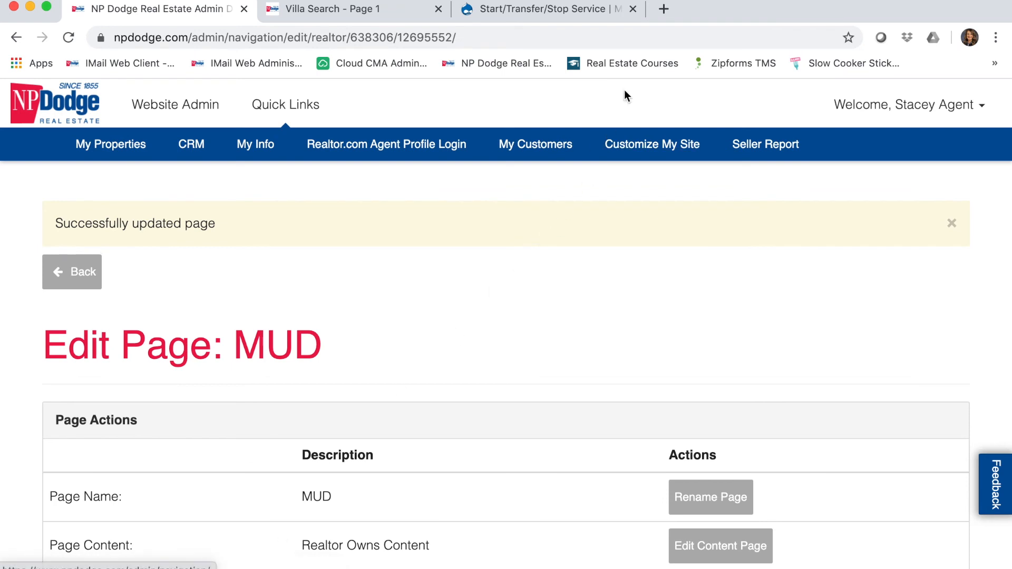
# - Load the agent's public NP Dodge website in a new browser tab
pyautogui.click(664, 9)
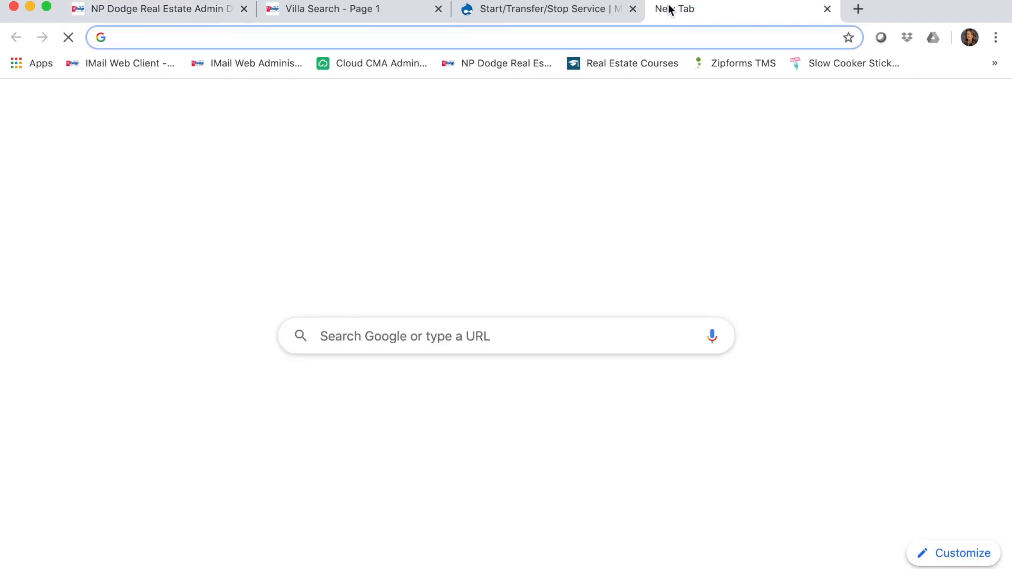
pyautogui.write('stac')
pyautogui.press('Return')
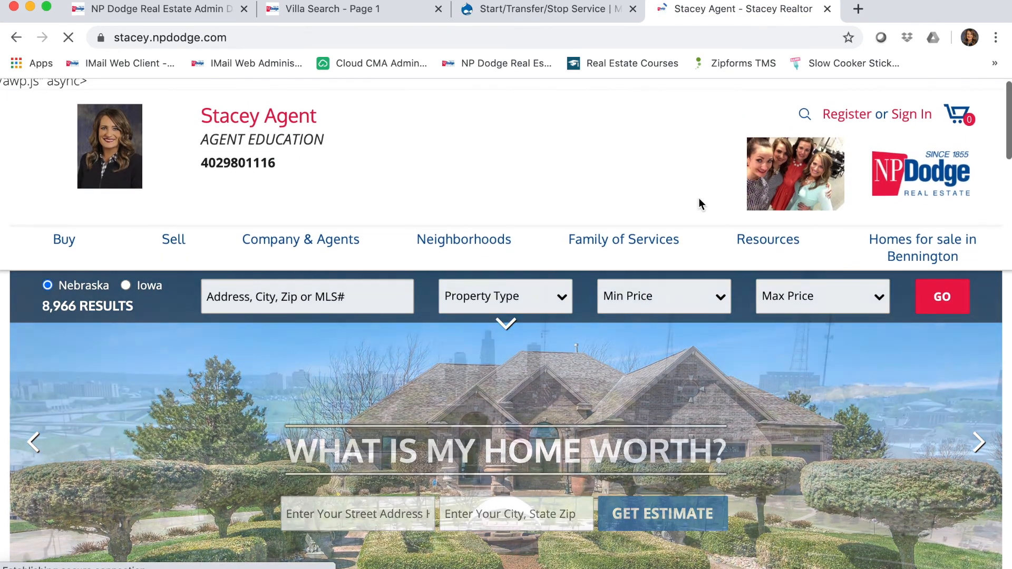
# - Open the live MUD page from the Resources menu, review it, and test its HERE link
pyautogui.moveTo(764, 244)
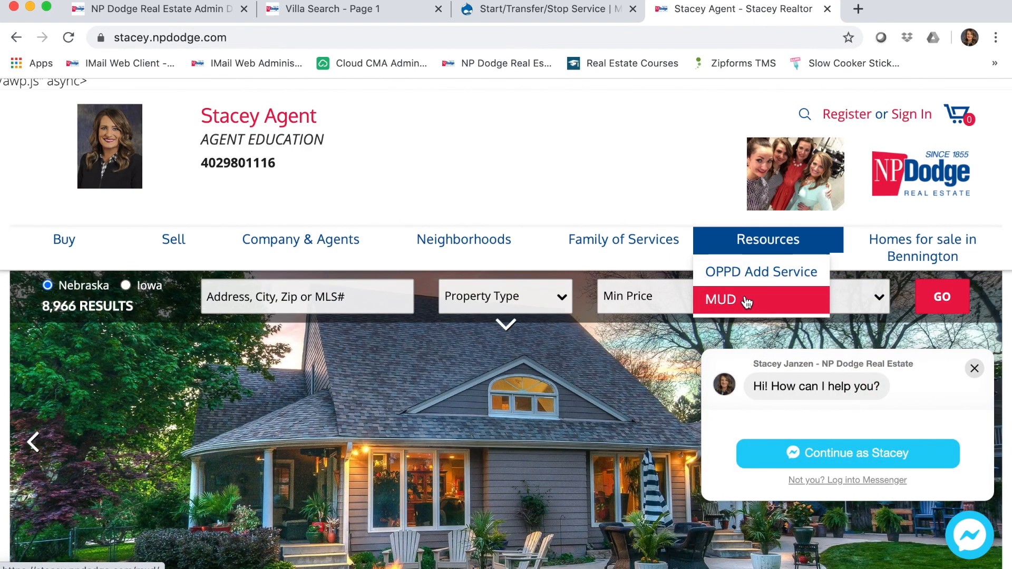
pyautogui.click(746, 301)
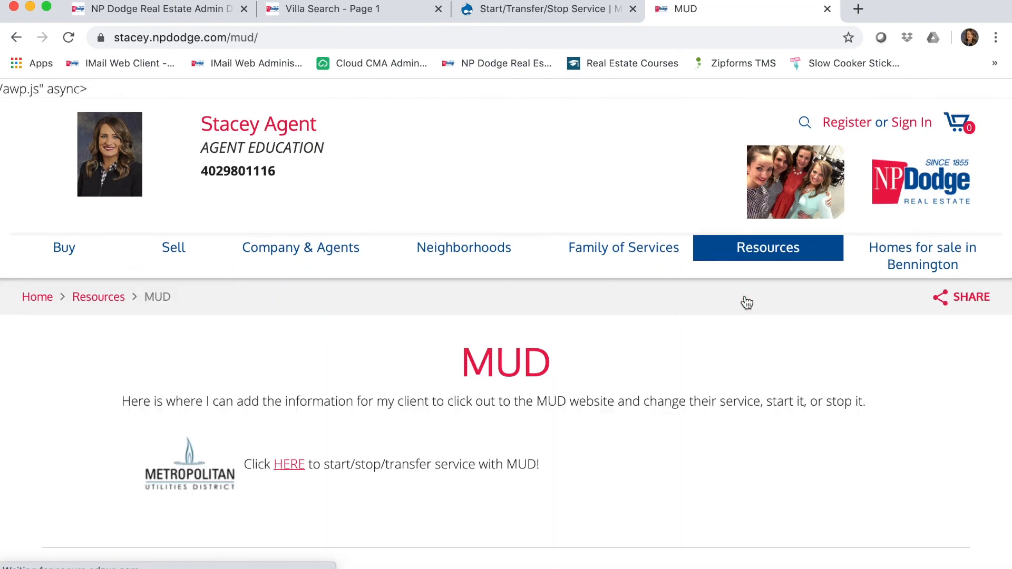
pyautogui.scroll(-3, 692, 414)
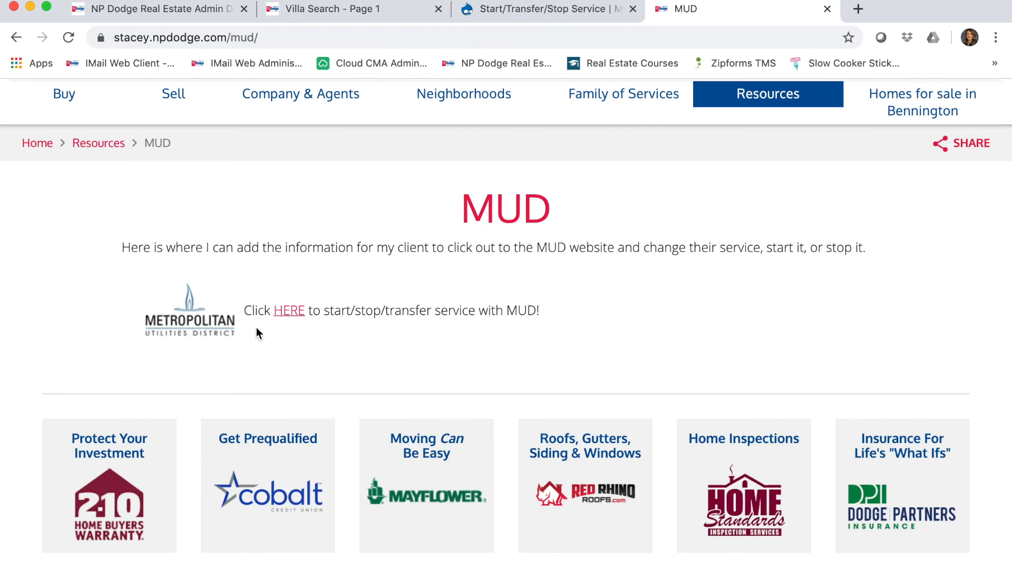
pyautogui.click(290, 311)
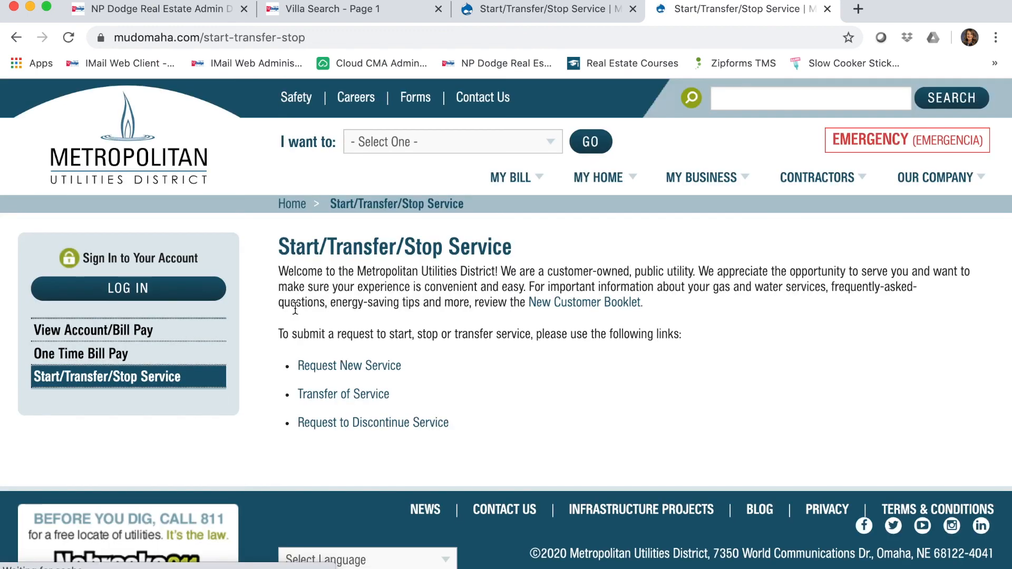